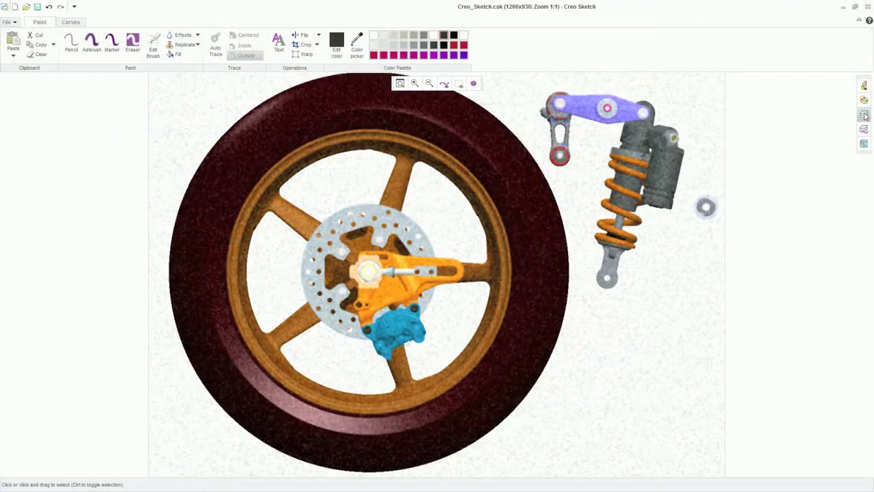
Show the curves in Folder1 so the swingarm outlines are visible over the wheel sketch.
left_click(864, 116)
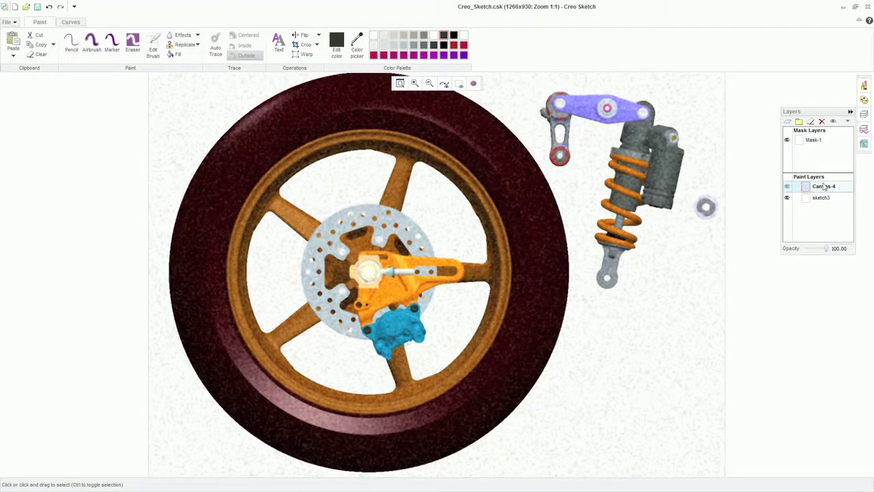
left_click(850, 113)
left_click(864, 129)
left_click(787, 146)
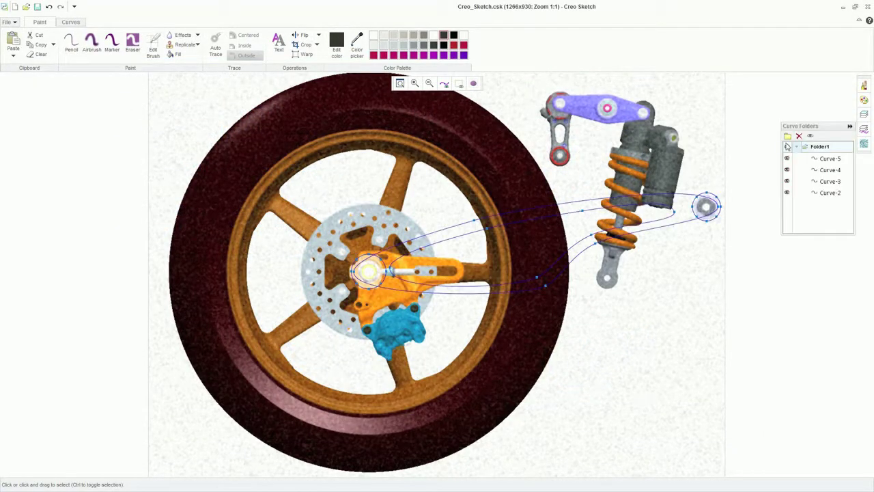
left_click(849, 126)
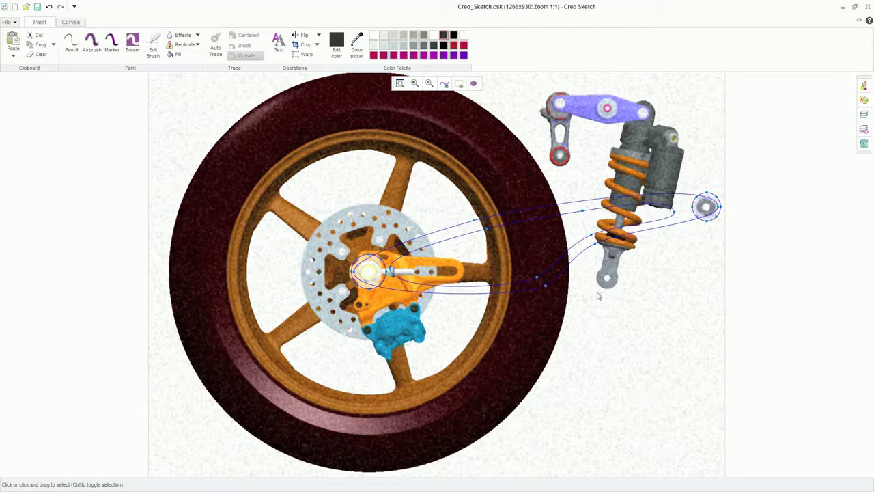
Select the outer and inner swingarm curves and fill the band between them with a dark-to-light gradient.
left_click(555, 279)
left_click(553, 264, "ctrl")
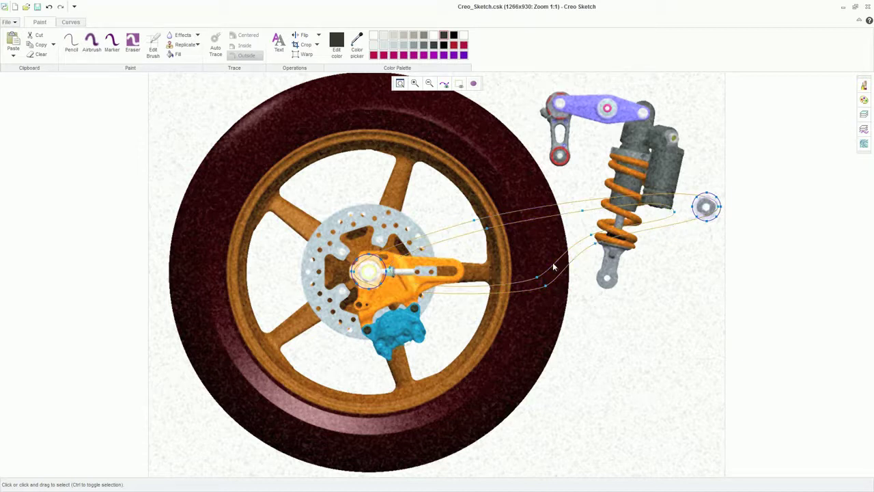
left_click(173, 55)
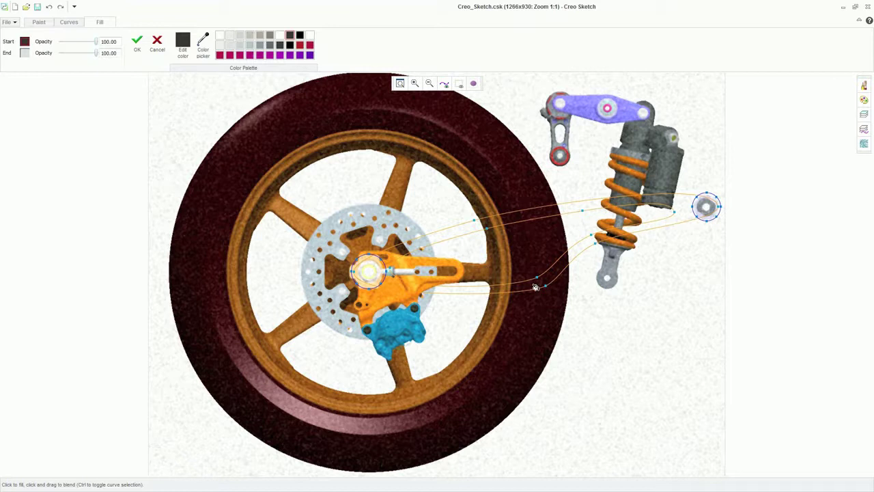
left_click(533, 259)
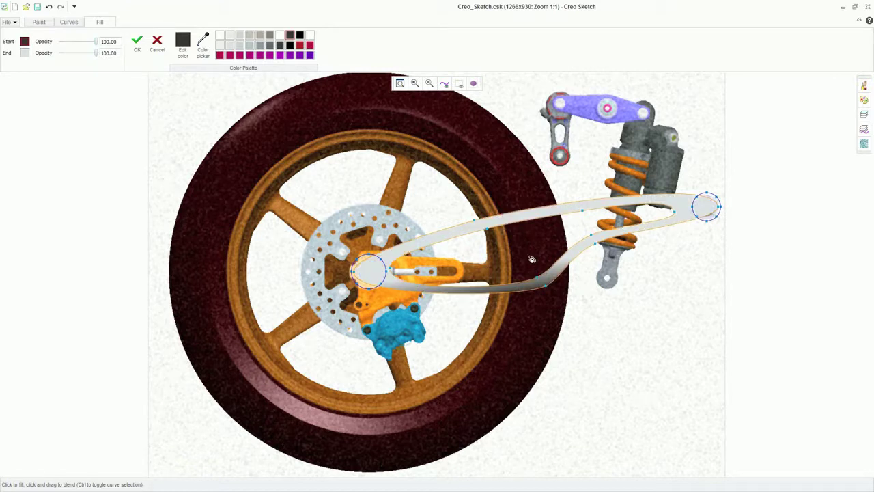
Fill the inner swingarm pocket with a dark-to-light gradient and the circles at both ends with solid dark colour.
left_click(526, 295)
left_click_drag(502, 233, 508, 263)
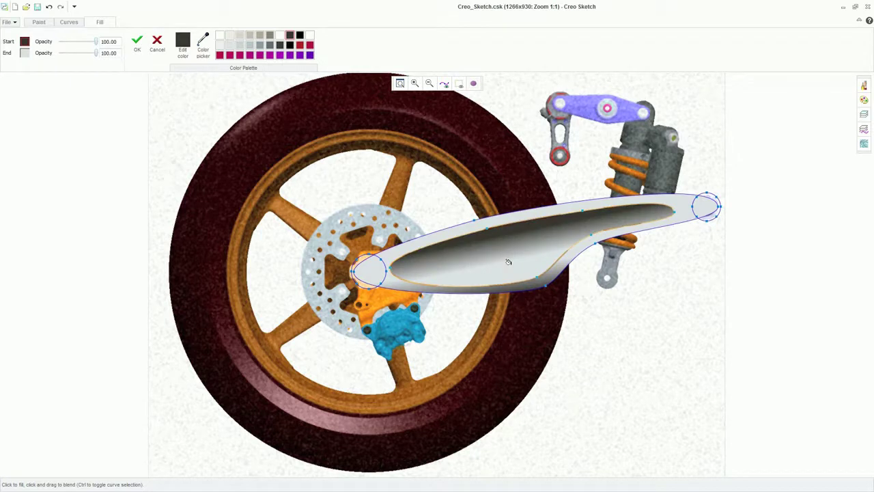
left_click(380, 284)
left_click(716, 217, "ctrl")
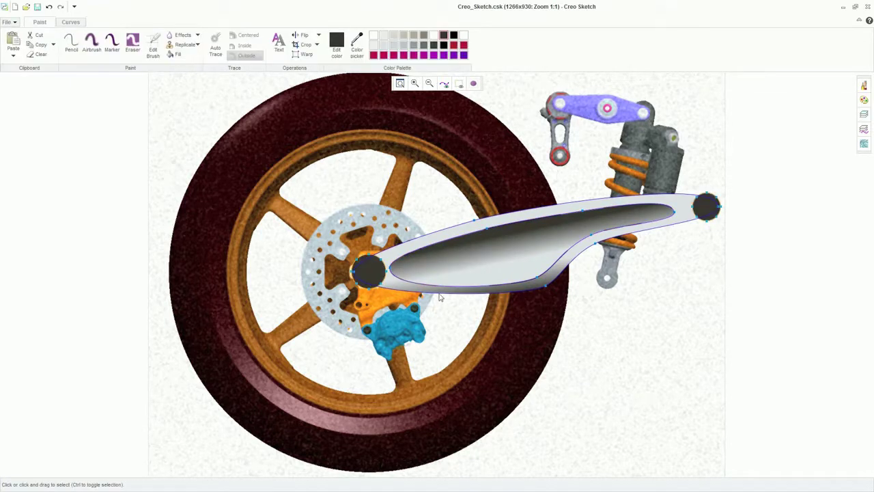
Select the outer swingarm curve and airbrush dark shading around the lower edges near the two ends.
left_click(441, 293)
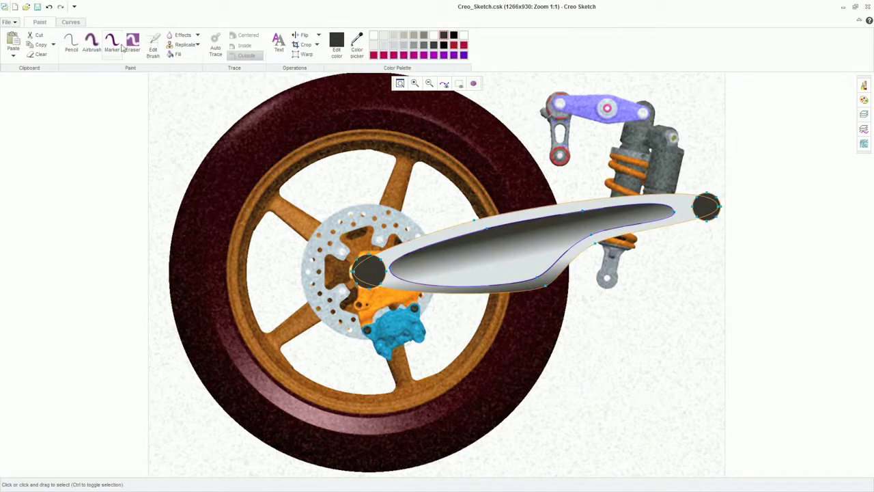
left_click(91, 44)
mouse_move(388, 289)
left_mouse_down()
mouse_move(443, 294)
mouse_move(437, 299)
left_mouse_up()
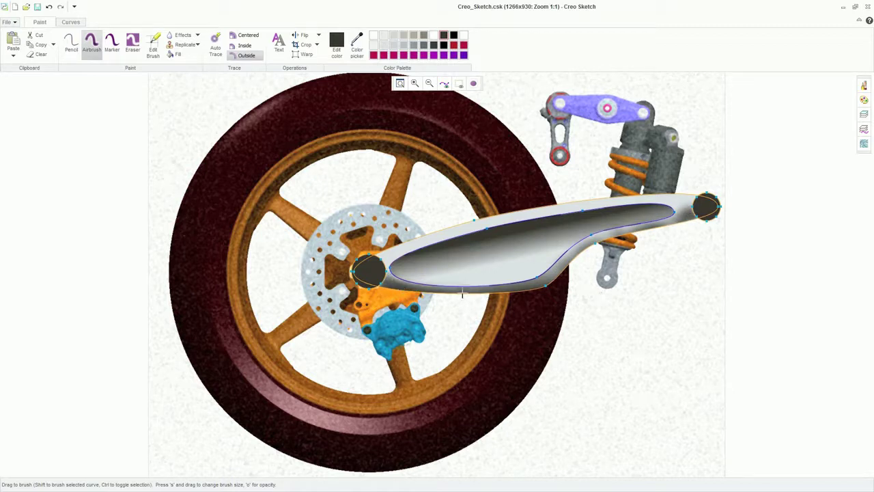
Airbrush white highlights on the upper part of the swingarm beside both end circles.
left_click(434, 36)
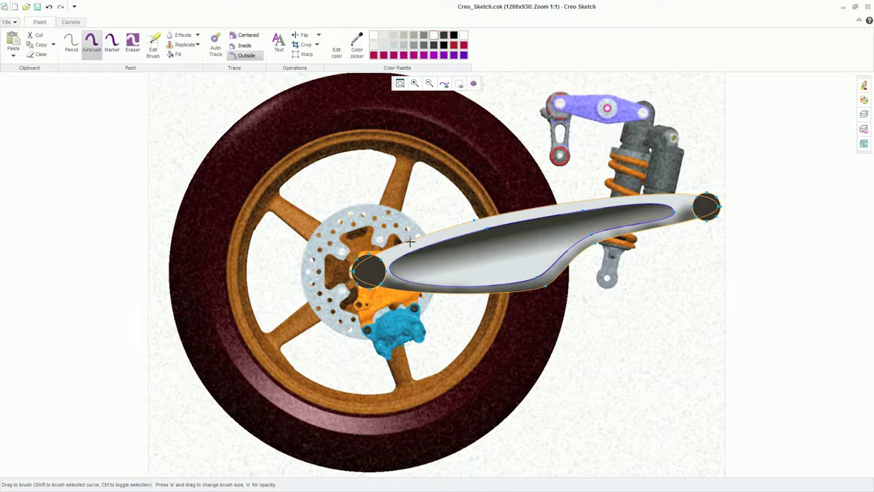
scroll(385, 254, "up", 2)
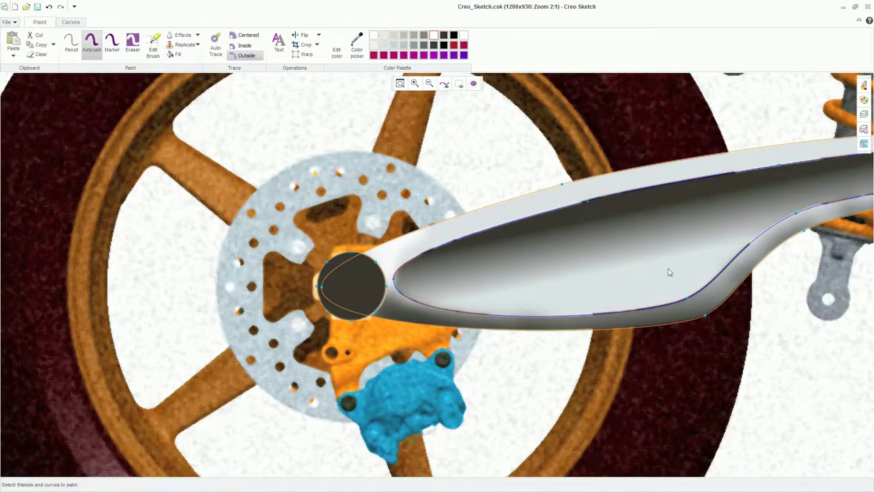
scroll(697, 211, "down", 2)
scroll(694, 210, "up", 2)
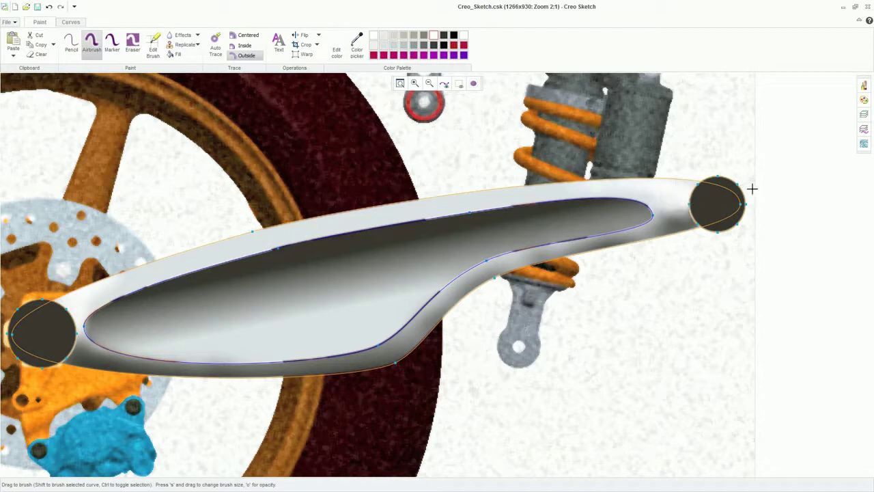
Hide the swingarm curves and the sketch3 paint layer.
left_click(864, 129)
left_click(863, 116)
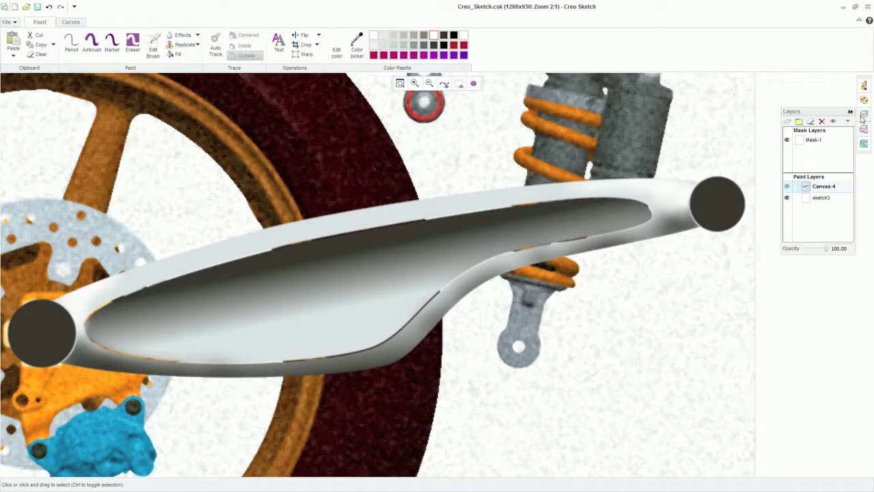
left_click(787, 198)
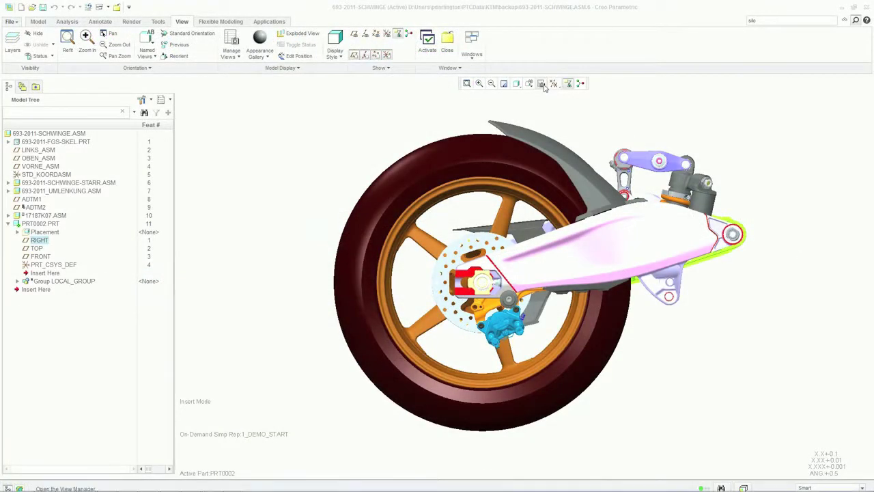
Switch to the swingarm assembly in Creo Parametric and activate the 2_Freestyle_Start simplified representation.
left_click(540, 83)
double_click(784, 146)
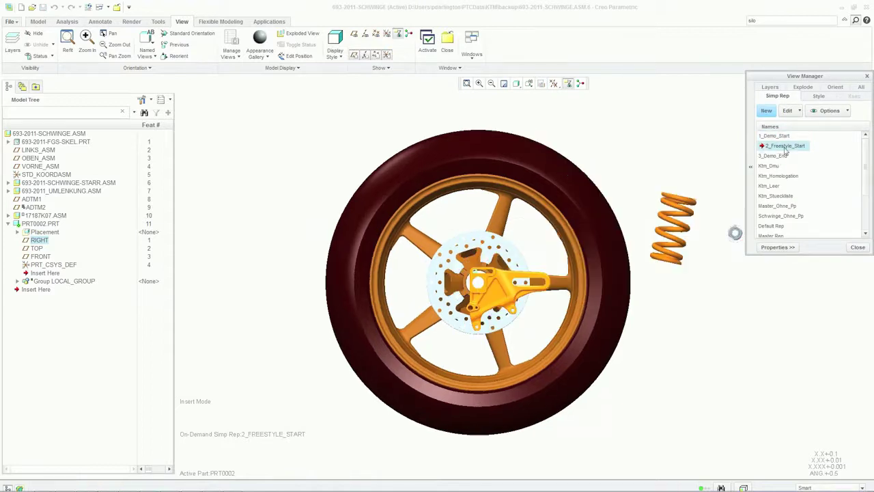
left_click(867, 76)
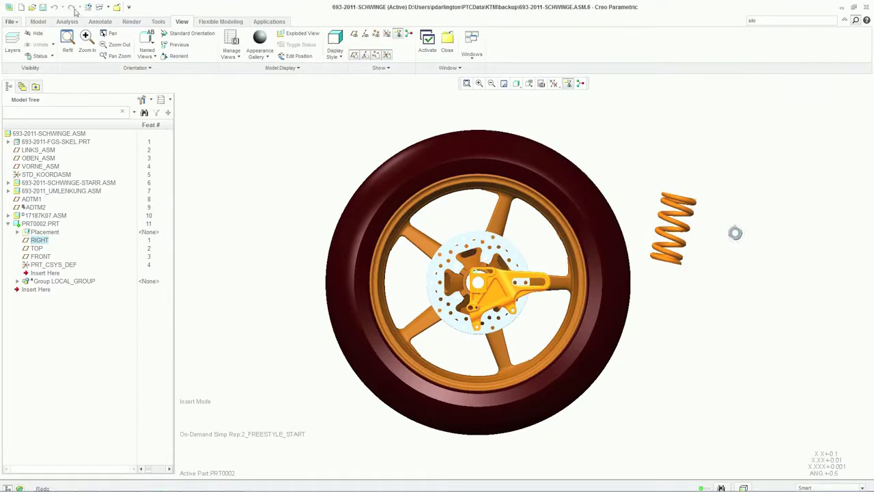
Start a Trace Sketch and add the swingarm image from the working directory.
left_click(256, 68)
left_click(225, 78)
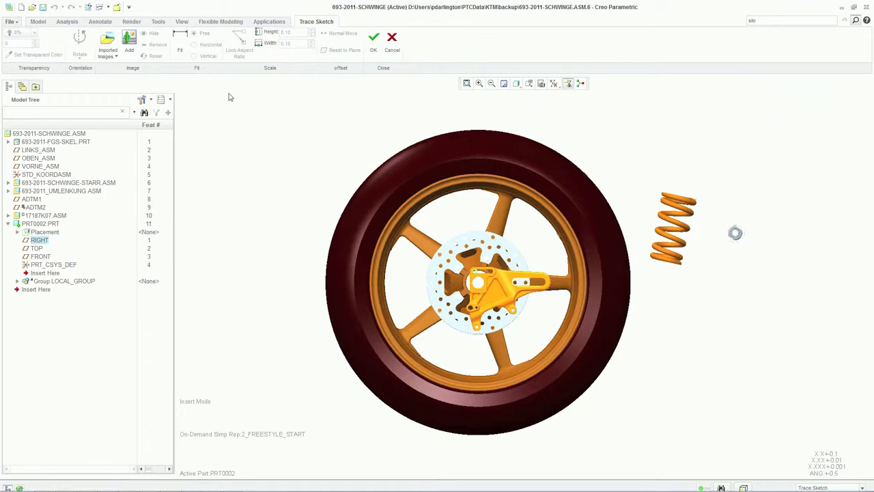
left_click(129, 43)
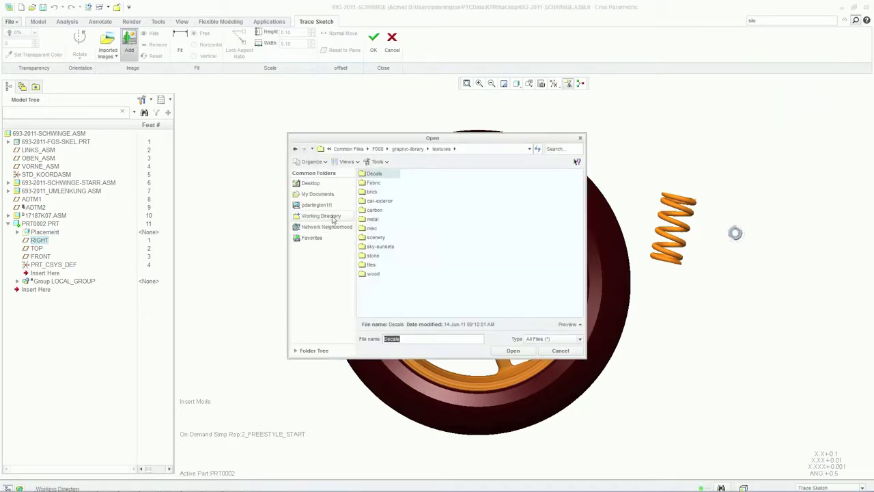
left_click(325, 216)
left_click(387, 300)
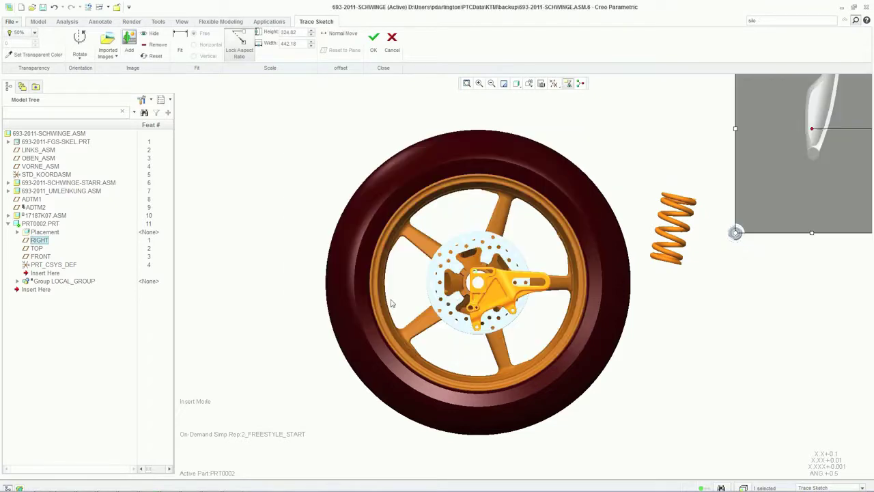
Rotate the swingarm image right by 90° and move it over the wheel.
left_click(80, 42)
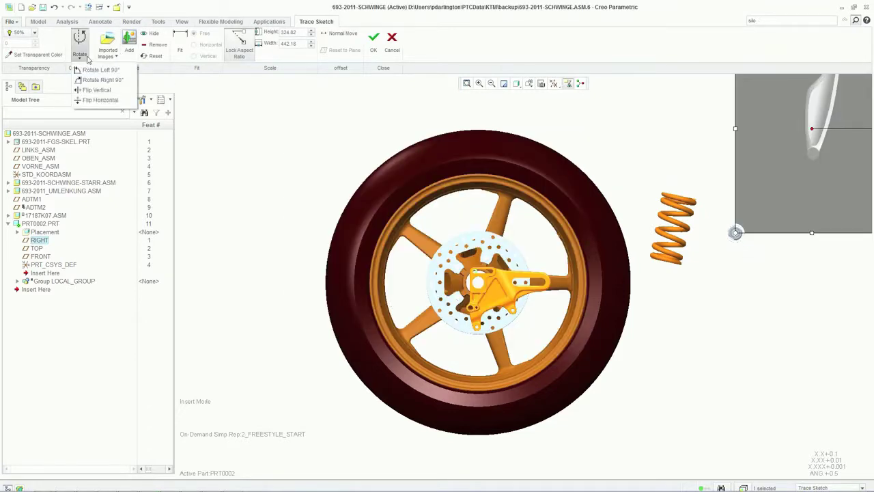
left_click(99, 80)
left_click_drag(689, 216, 490, 318)
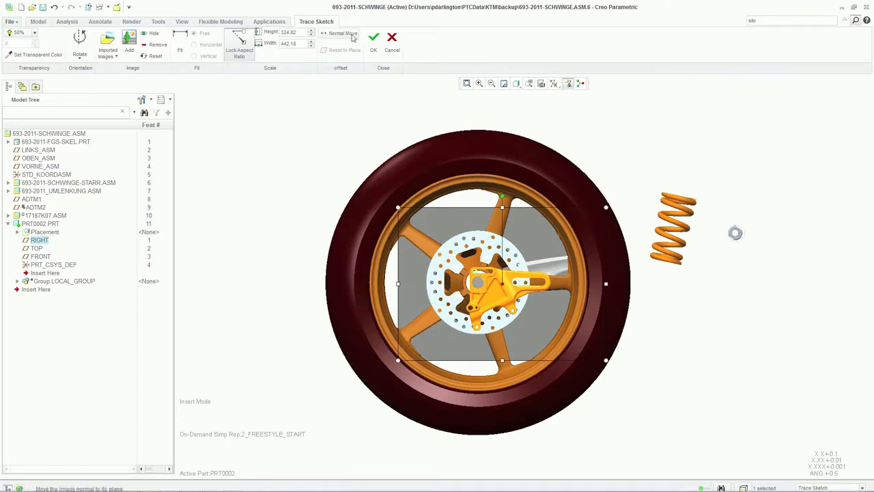
Offset the swingarm image normal to its plane and scale it to 686.32 high by 934.28 wide, aligned with axle and pivot.
mouse_move(429, 141)
middle_mouse_down()
mouse_move(594, 249)
mouse_move(505, 227)
mouse_move(528, 276)
middle_mouse_up()
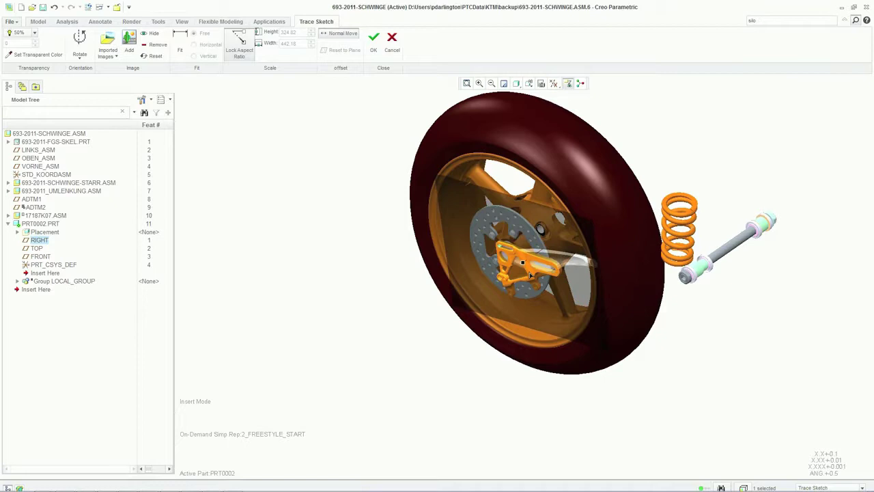
left_click(343, 34)
left_click(340, 49)
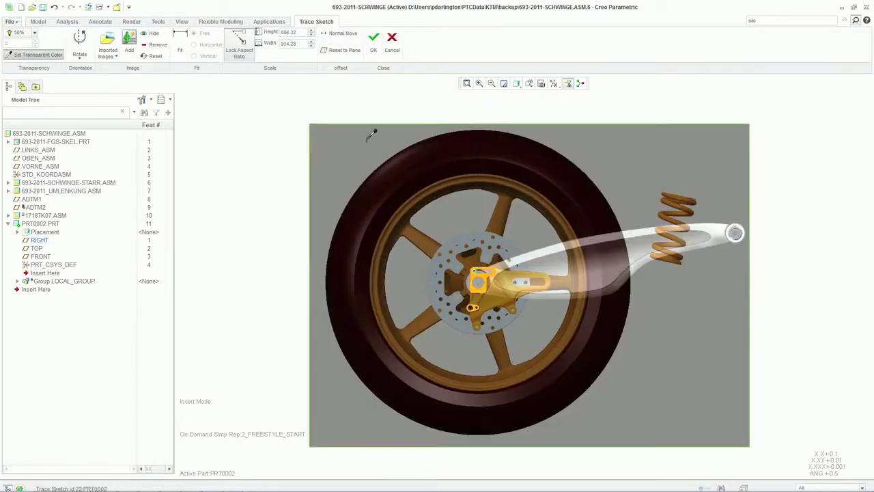
Make the image's background colour transparent, adjust the image transparency, and accept the trace sketch.
left_click(367, 141)
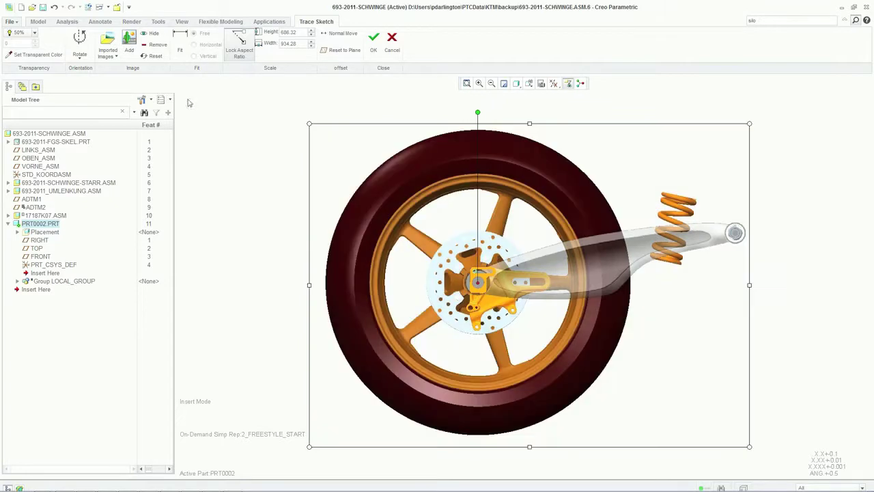
left_click(34, 33)
left_click(21, 51)
left_click(375, 43)
Create a Freestyle feature in the active part starting from a closed cube primitive.
left_click(508, 59)
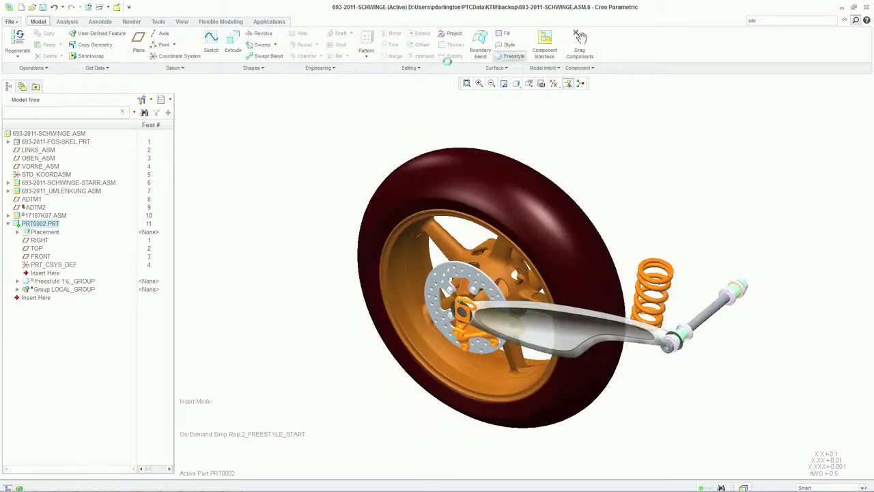
left_click(15, 44)
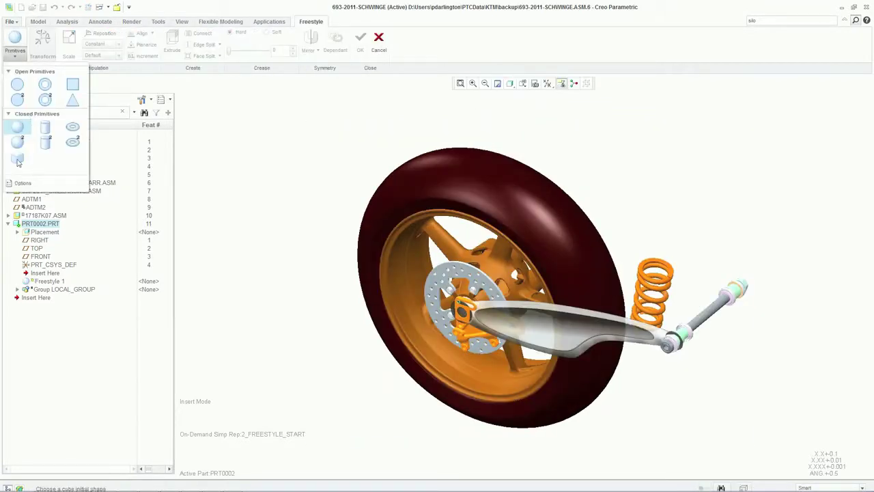
left_click(17, 159)
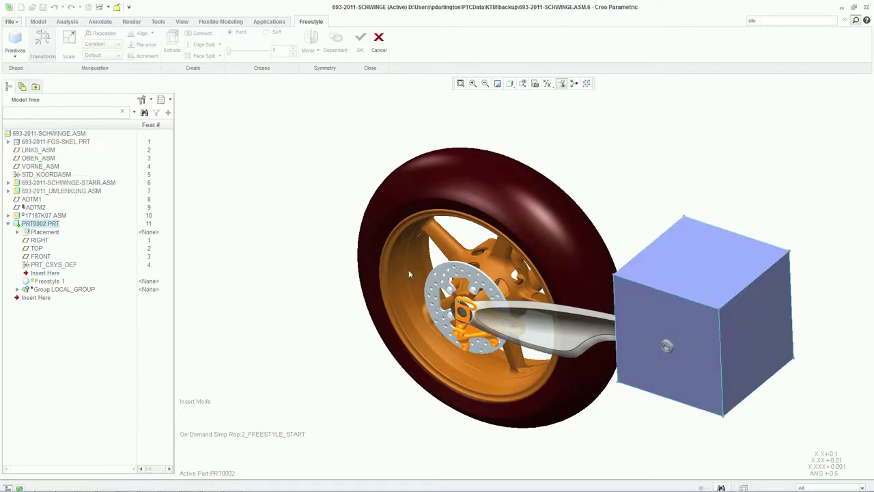
Scale the cube into a slender square bar running along the pivot axle.
right_click(804, 286)
left_click(784, 289)
left_click_drag(712, 311, 706, 316)
Select the far end of the bar and move it along the pivot axis to shorten the bar toward the swingarm image.
left_click_drag(713, 255, 764, 327)
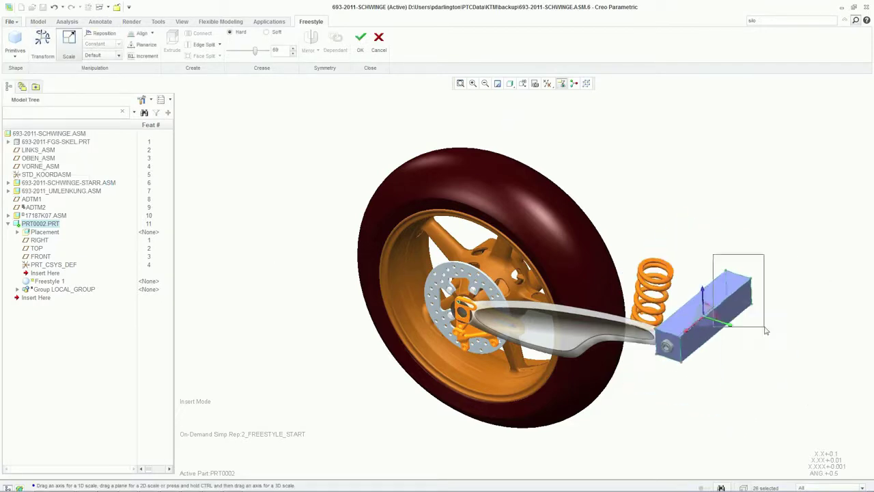
left_click(756, 277)
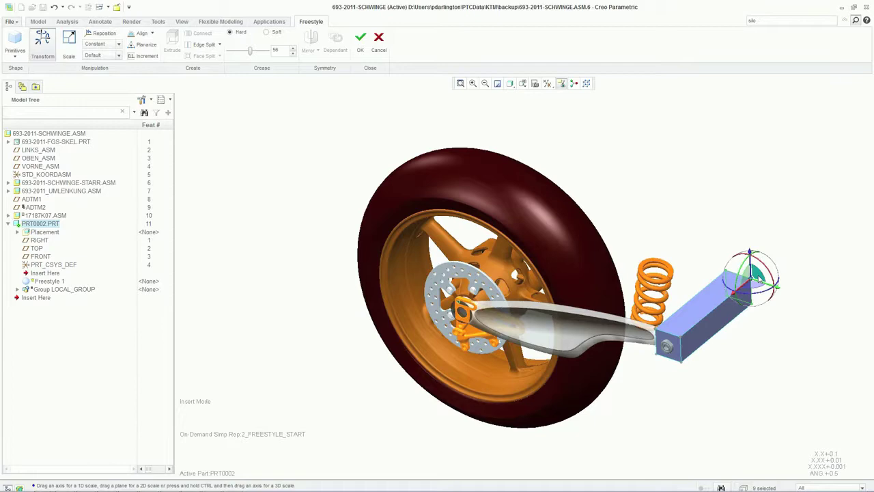
left_click_drag(734, 294, 667, 349)
Extrude the block's wheel-facing side and move the new end face along the swingarm image to the start of its wide section.
middle_click_drag(676, 332, 690, 398)
scroll(655, 373, "down", 4)
left_click(654, 332)
right_click(640, 379)
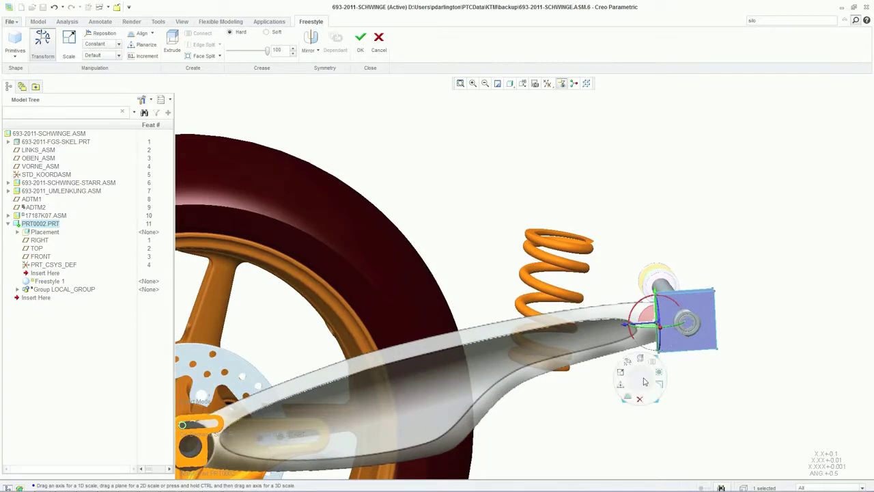
left_click_drag(652, 322, 637, 320)
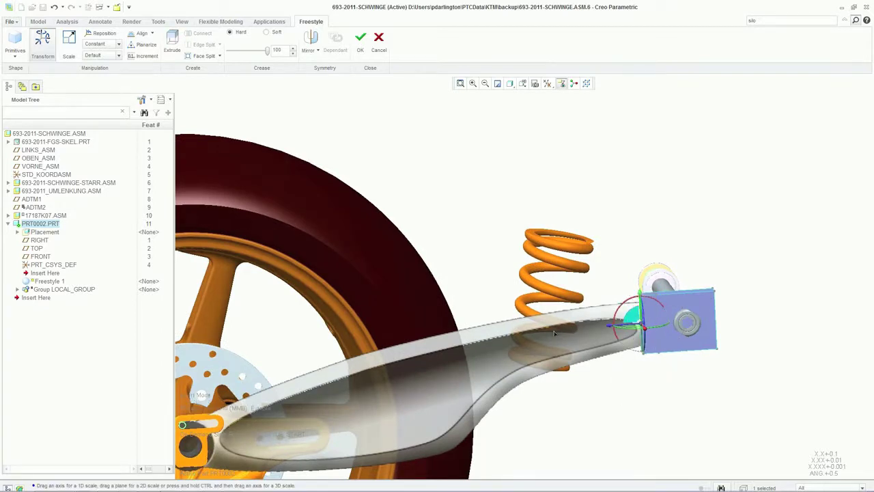
left_click_drag(554, 333, 510, 343)
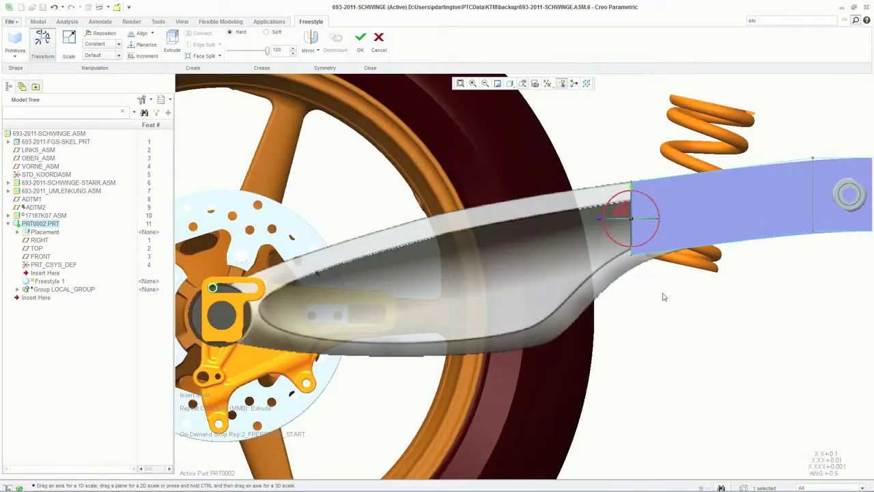
Extrude the end face again and extend it along the swingarm image to the wheel axle.
right_click(664, 297)
left_click(663, 271)
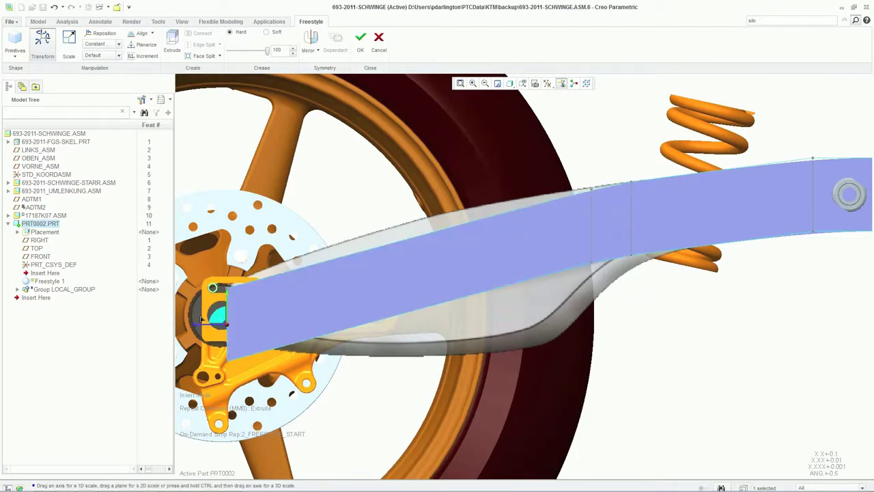
left_click_drag(200, 319, 180, 319)
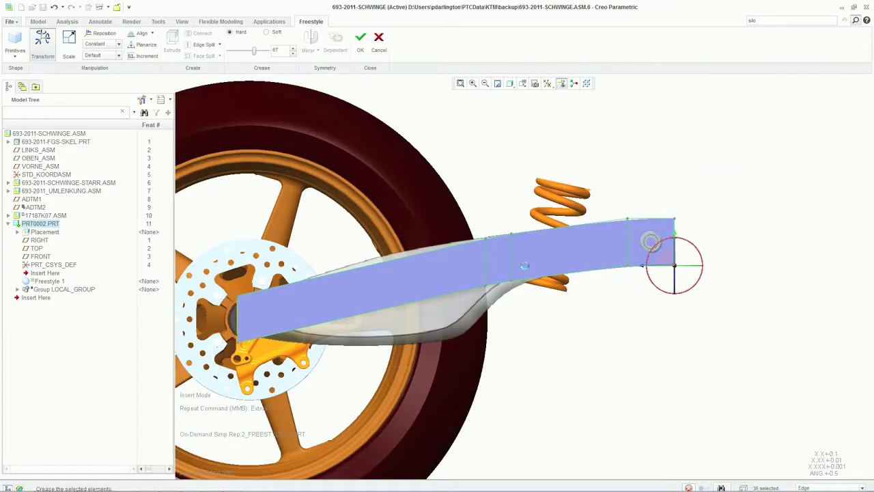
Apply a soft crease to the arm's edges, and extrude the inner face of its middle section inward as a cross-member.
left_click(266, 32)
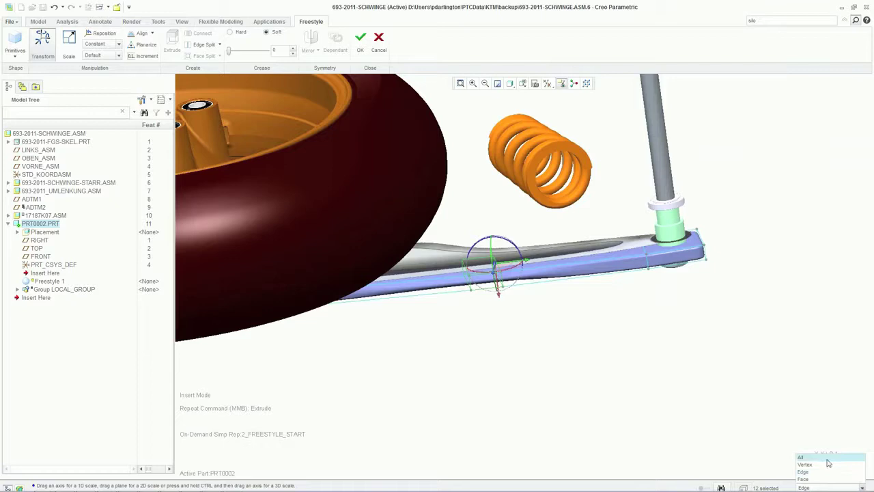
left_click(825, 458)
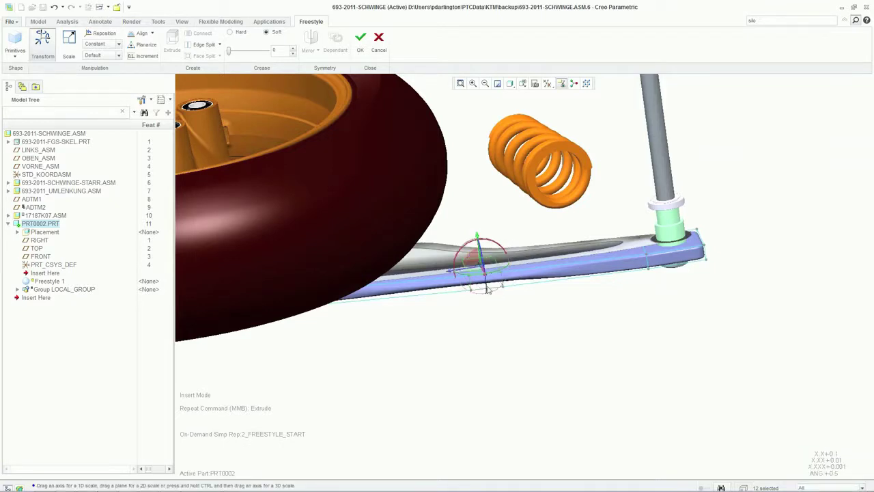
left_click(488, 291)
right_click(478, 214)
left_click(488, 209)
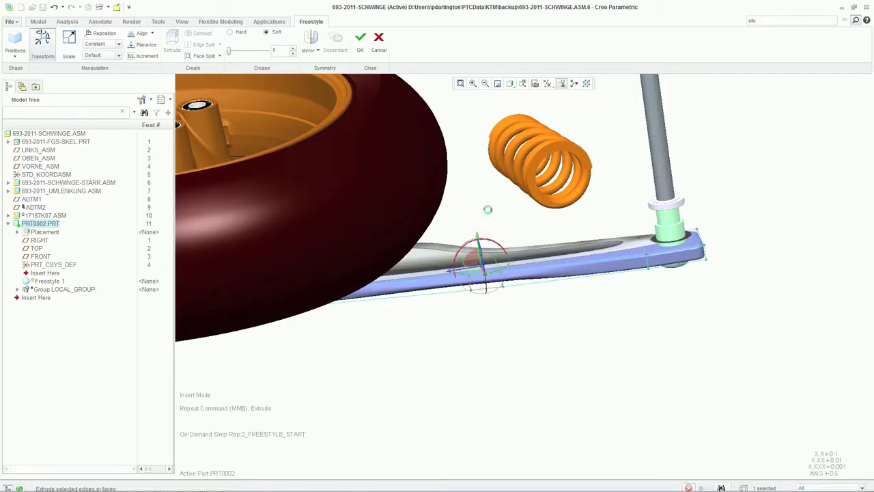
middle_click_drag(501, 224, 500, 218)
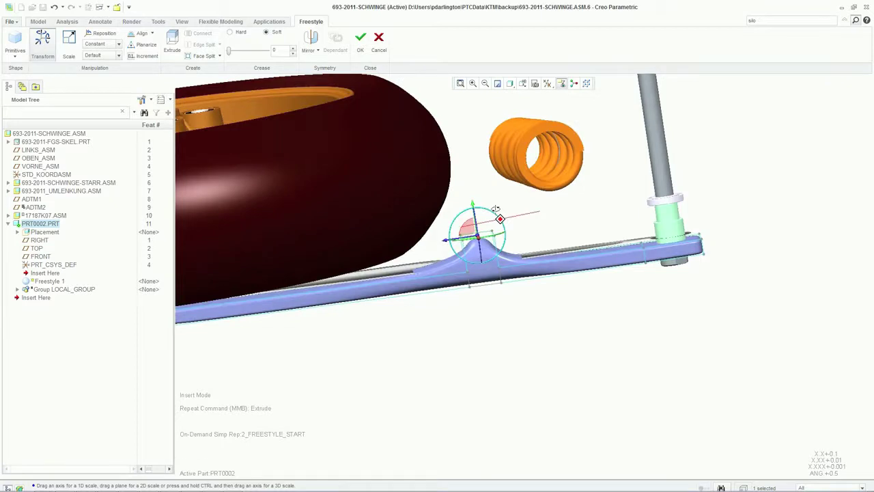
Mirror the freestyle arm about the RIGHT datum plane to form both sides of the swingarm.
left_click(313, 41)
left_click(41, 240)
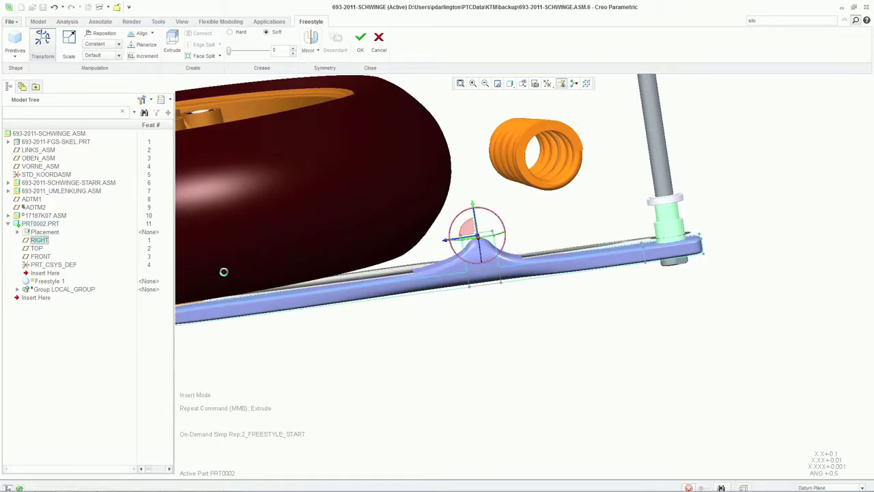
middle_click_drag(296, 294, 321, 328)
Select the arm's pivot end section and shift it sideways along the pivot axle.
left_click_drag(623, 310, 698, 374)
scroll(665, 345, "down", 2)
middle_click_drag(665, 345, 616, 321)
left_click(615, 321)
middle_click_drag(635, 277, 649, 308)
left_click(687, 347)
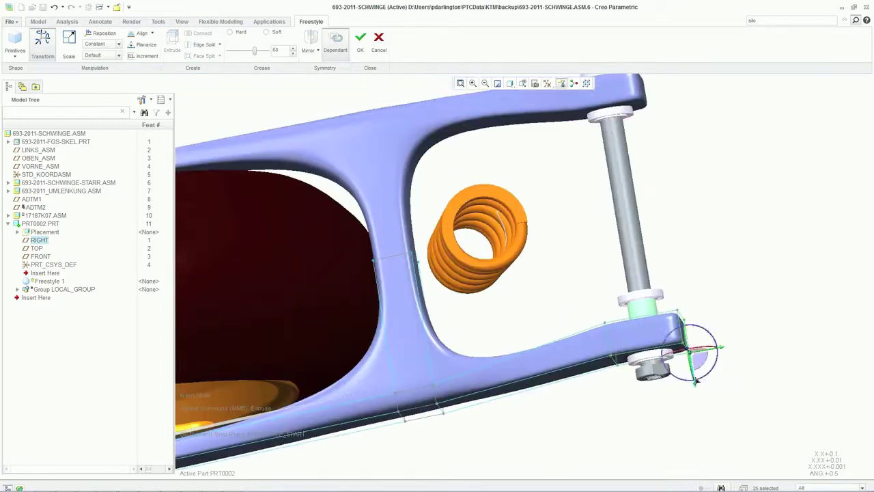
left_click_drag(698, 359, 695, 379)
Adjust the upper and lower edges just behind the pivot end to taper the arm toward the axle.
middle_click_drag(703, 383, 689, 301)
left_click_drag(646, 256, 616, 270)
left_click(620, 271)
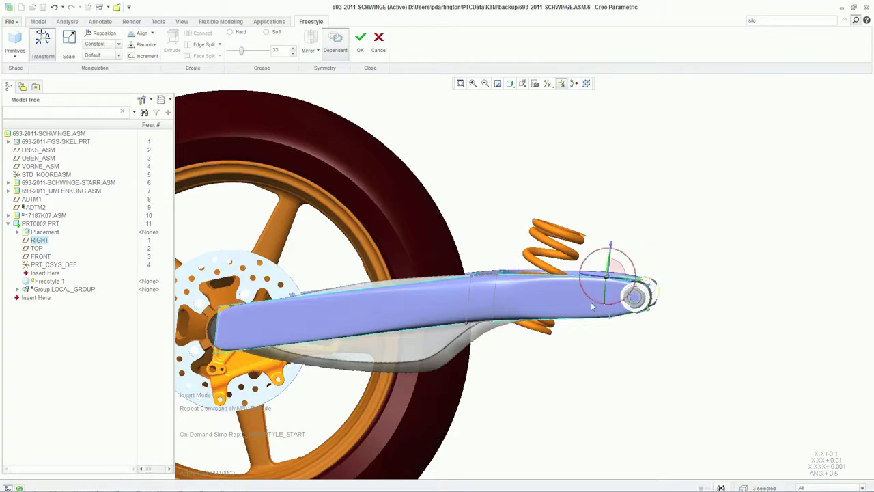
left_click(611, 316)
left_click_drag(616, 307, 604, 307)
Split the arm's long rear section crosswise to add an edge loop over the wide part of the swingarm image.
left_click(358, 334)
middle_click_drag(560, 335, 578, 376)
right_click(561, 347)
left_click(609, 371)
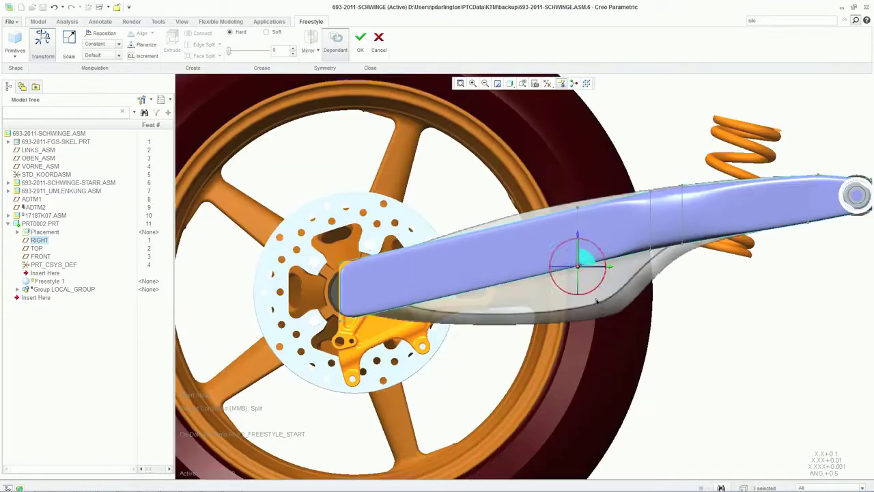
Move the new loop's lower and upper edges to match the wide, bellied outline of the swingarm image.
left_click_drag(586, 260, 632, 330)
left_click_drag(639, 234, 691, 265)
left_click_drag(564, 196, 581, 205)
scroll(463, 260, "up", 2)
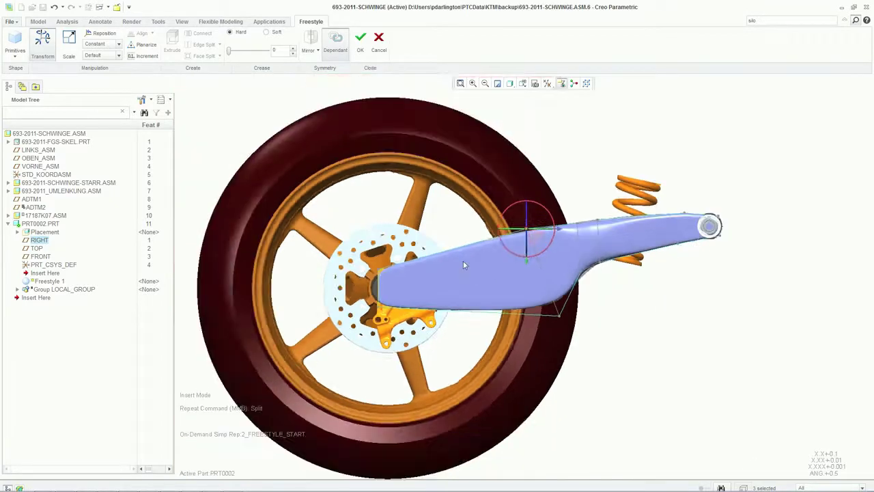
Move the wide section's edges outward so the arms bow around the tyre, and apply a soft crease to the selected edges.
middle_click_drag(463, 260, 468, 290)
left_click_drag(542, 220, 584, 265)
middle_click_drag(584, 265, 575, 308)
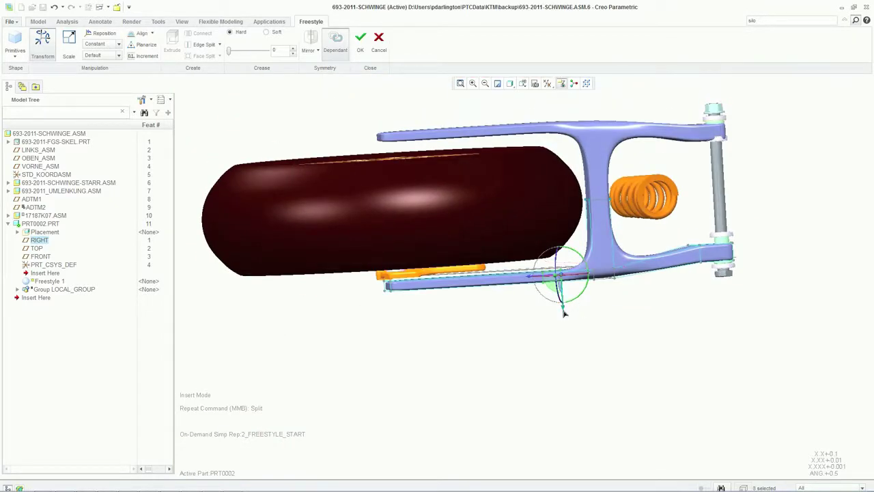
left_click_drag(562, 312, 563, 329)
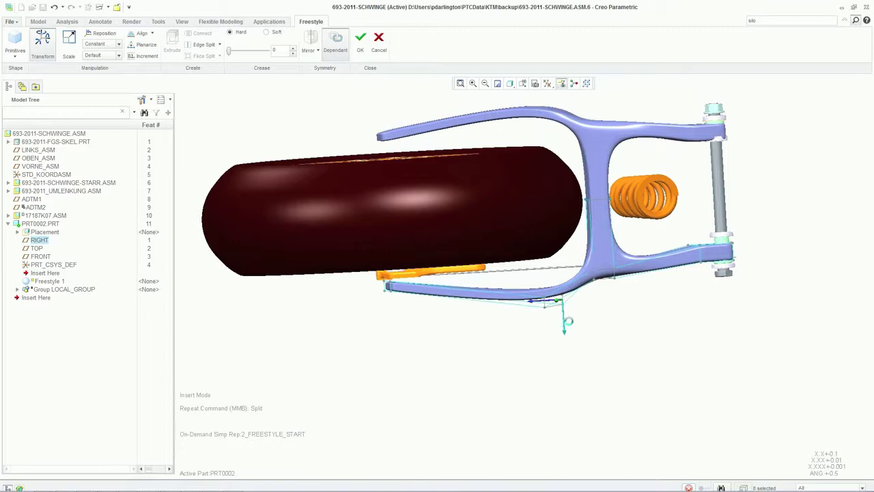
middle_click_drag(564, 336, 659, 370)
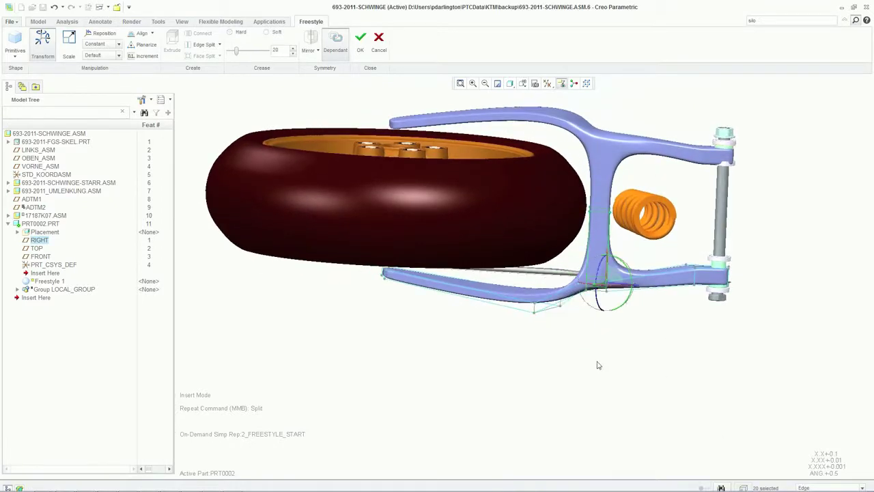
left_click(266, 33)
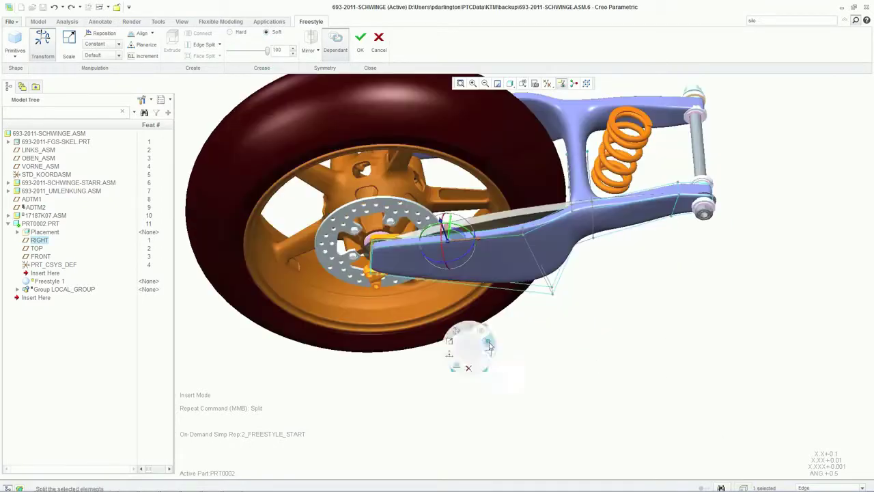
Split the rear section again and move the new loop's lower and upper edges toward the wheel axle.
middle_click_drag(484, 325, 482, 369)
left_click(462, 252)
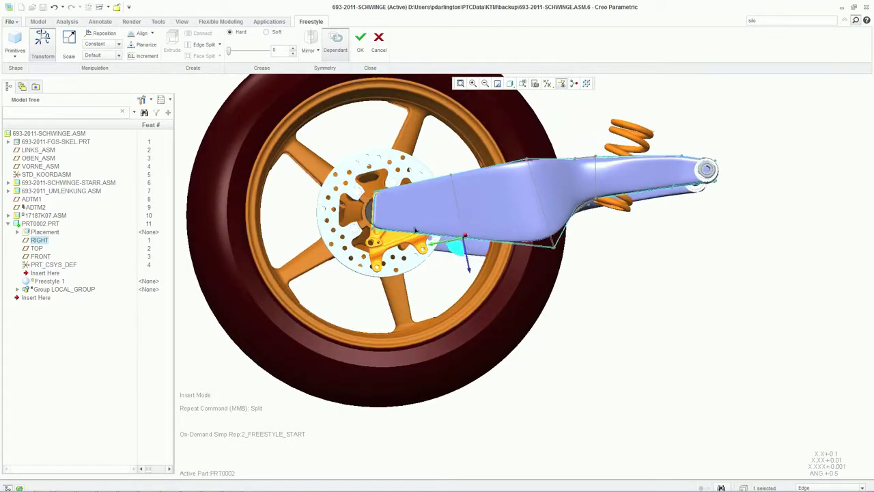
left_click_drag(415, 230, 418, 243)
left_click_drag(436, 164, 458, 198)
left_click_drag(442, 182, 405, 196)
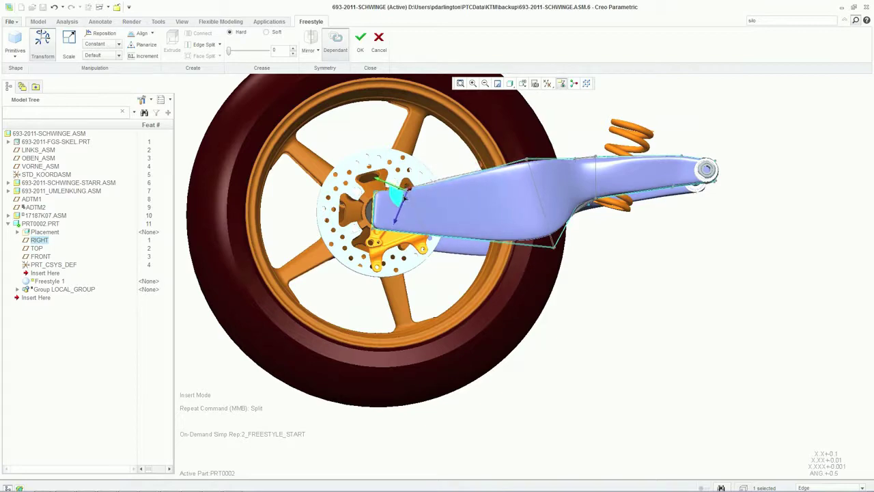
left_click(397, 196)
Shift the arm's rear end section sideways beside the brake disc to refine its shape from above.
middle_click_drag(403, 205, 441, 328)
left_click_drag(437, 302, 440, 306)
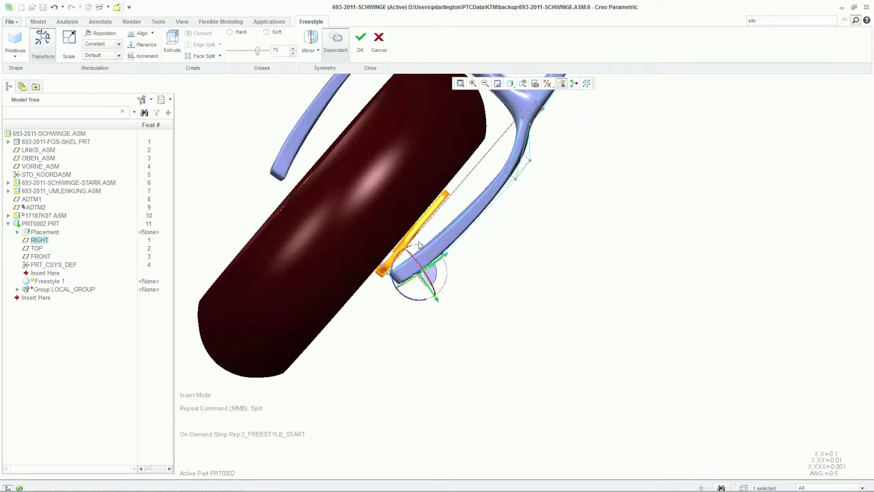
left_click_drag(419, 242, 448, 279)
middle_click_drag(449, 279, 426, 268)
left_click_drag(395, 237, 389, 232)
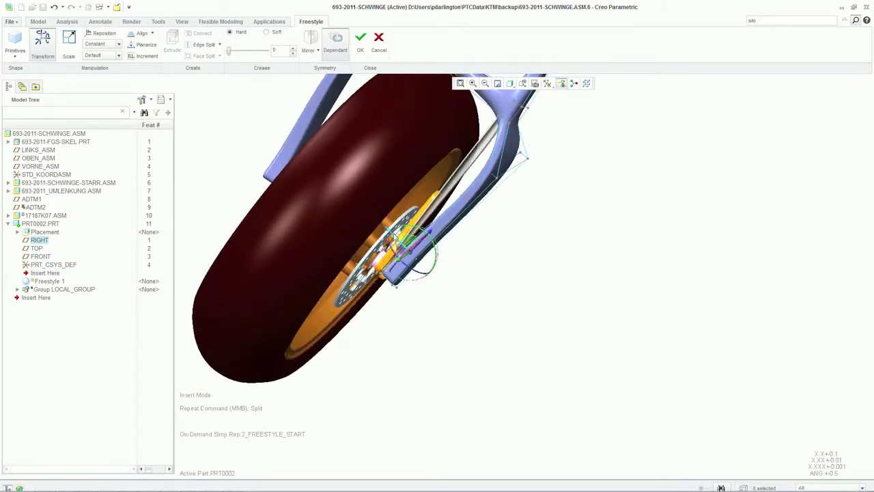
middle_click_drag(456, 354, 449, 353)
scroll(451, 348, "down", 2)
Select the four faces along the arm's outer side and split them to add inset faces.
left_click(468, 254)
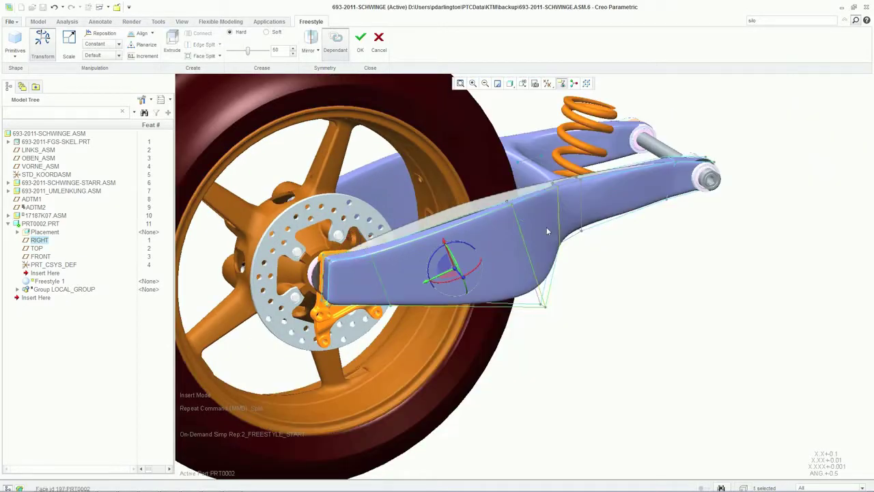
left_click(572, 215, "ctrl")
left_click(573, 215, "ctrl")
left_click(629, 198, "ctrl")
right_click(706, 288)
left_click(724, 284)
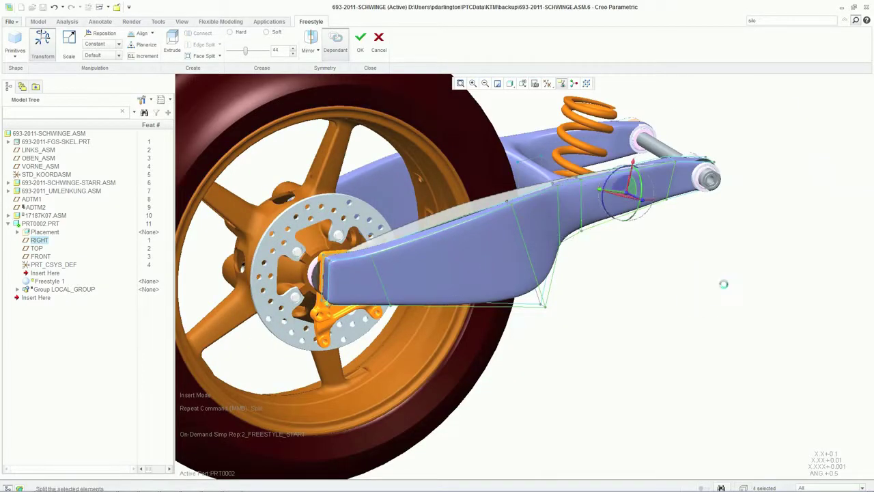
middle_click_drag(713, 298, 621, 231)
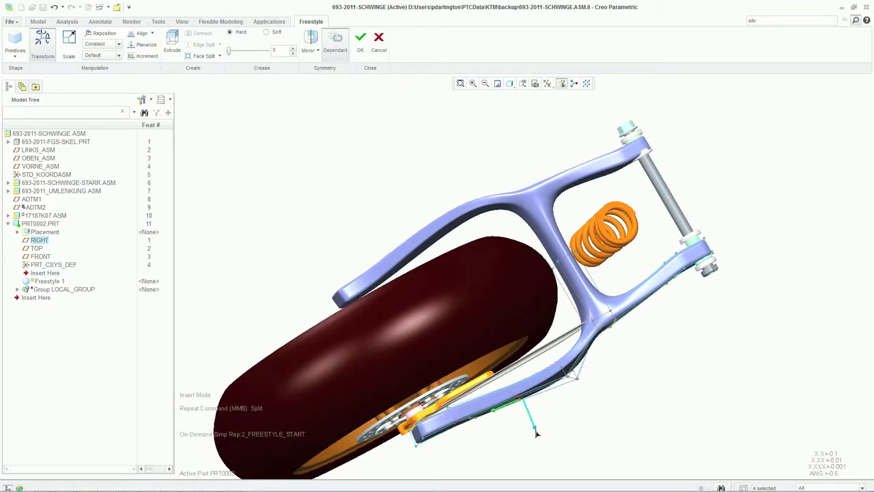
Split the inset outer faces again and move them inward to form a recess along the arm.
right_click(610, 415)
left_click(624, 404)
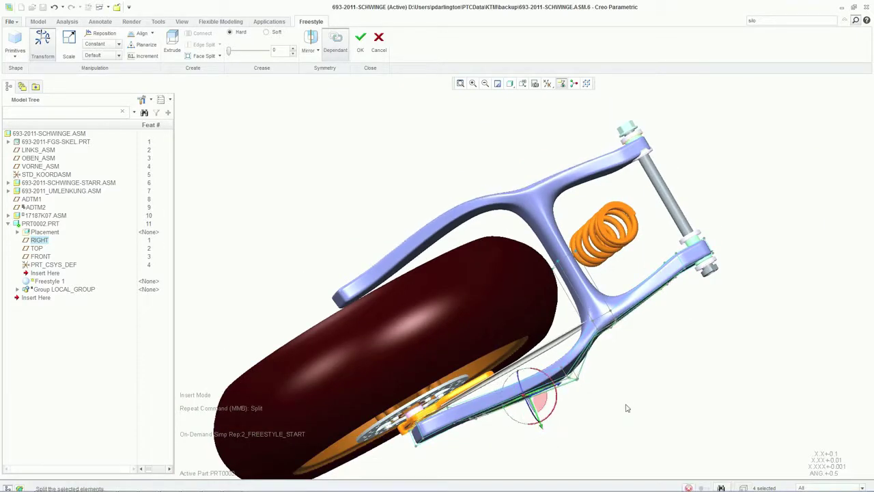
right_click(626, 375)
left_click(648, 382)
middle_click_drag(645, 381, 638, 346)
middle_click_drag(584, 366, 593, 410)
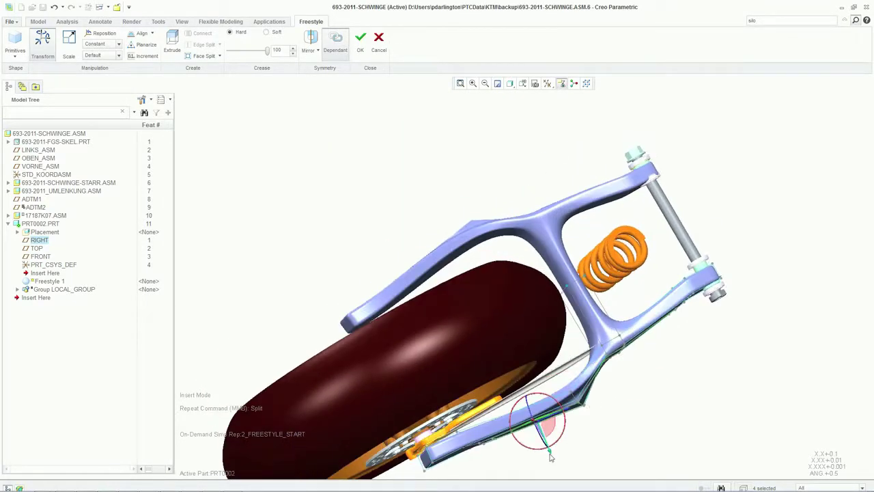
left_click_drag(550, 451, 550, 449)
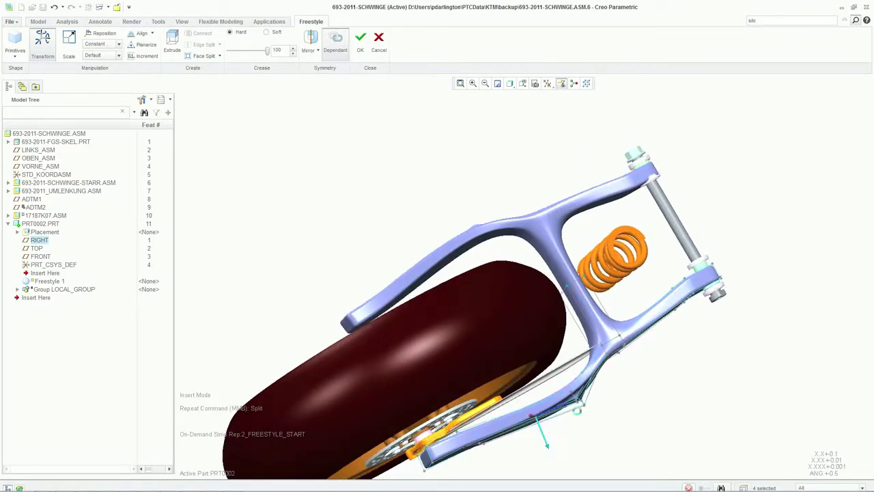
Select the edges crossing the outer recess, apply a soft crease to them, and complete the Freestyle feature.
middle_click_drag(578, 415, 568, 354)
left_click(552, 318)
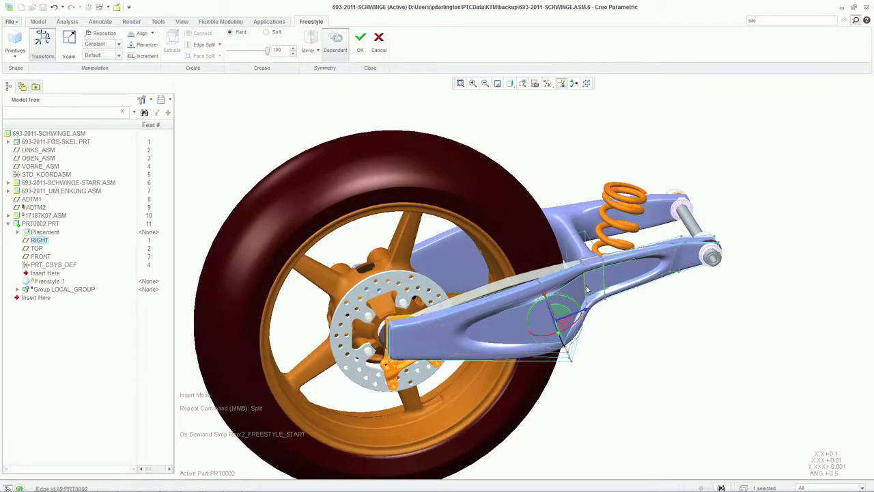
left_click(586, 289, "ctrl")
left_click(605, 280, "ctrl")
left_click(453, 348, "ctrl")
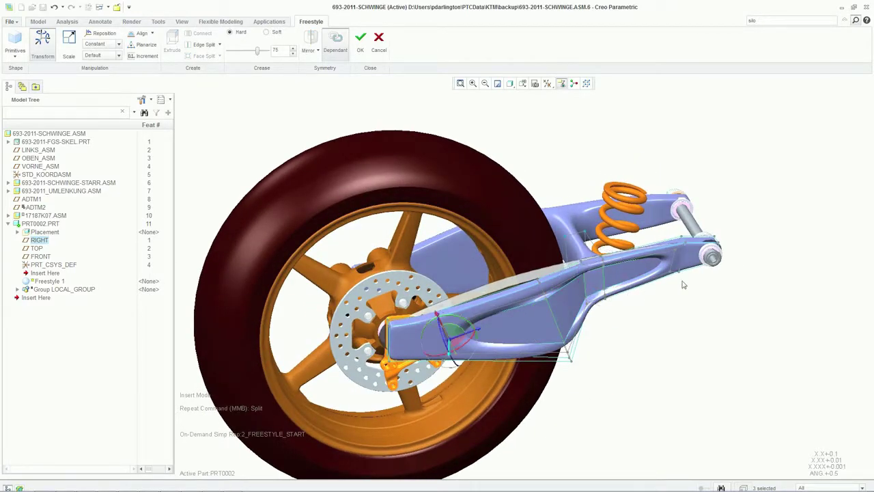
left_click(671, 265, "ctrl")
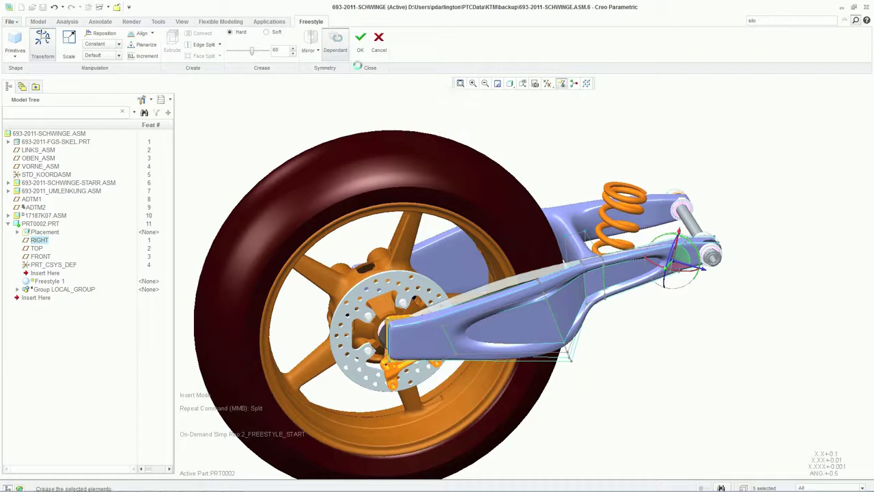
left_click(266, 32)
left_click(360, 41)
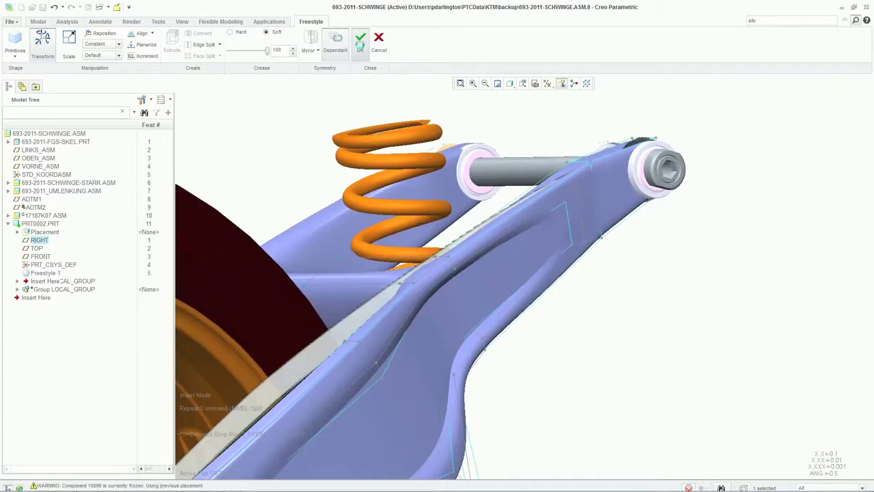
Solidify the freestyle shape and bring the LOCAL_GROUP features back into the part.
scroll(496, 186, "up", 5)
left_click(454, 55)
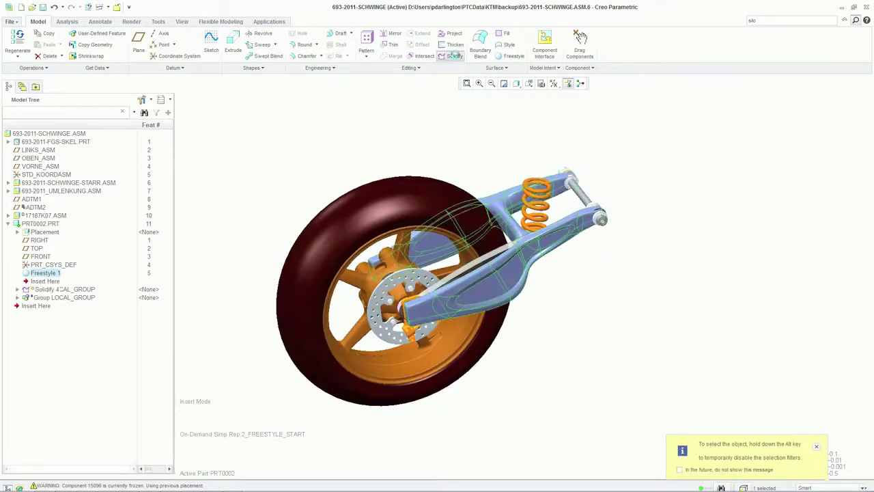
middle_click(432, 112)
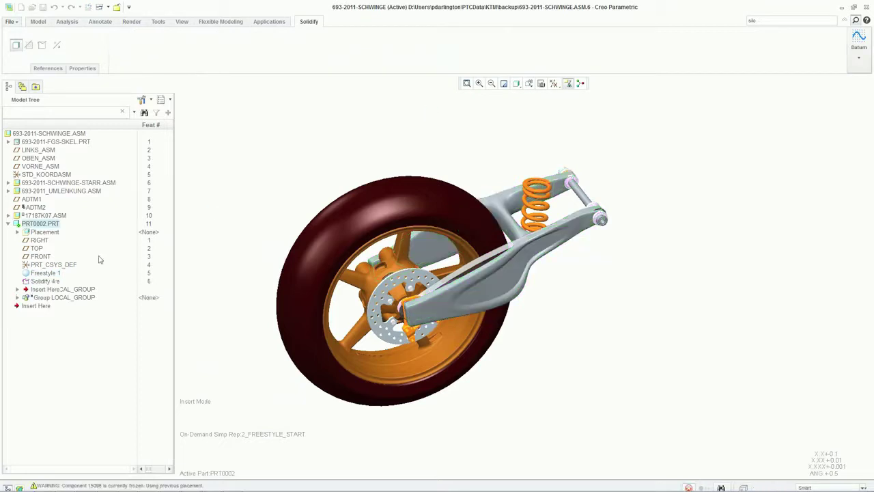
right_click(60, 299)
left_click(74, 336)
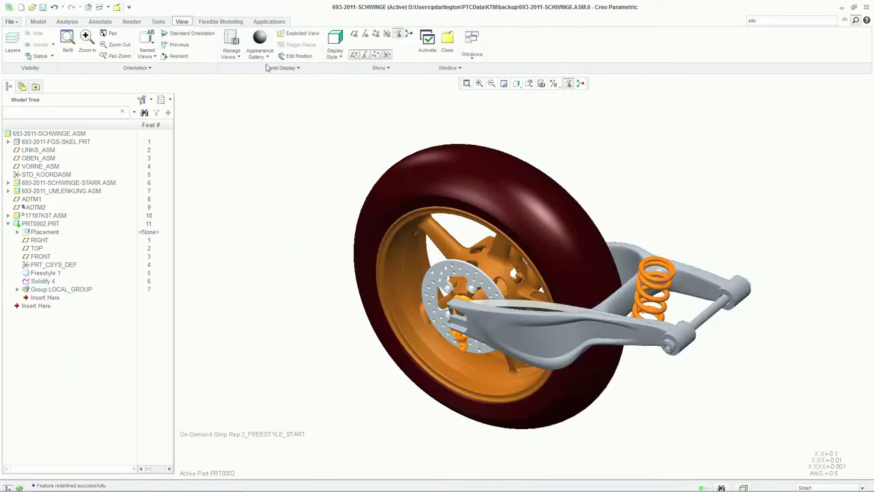
Hide the swingarm trace sketch image and open PRT0002.PRT in its own window.
left_click(232, 55)
left_click(242, 83)
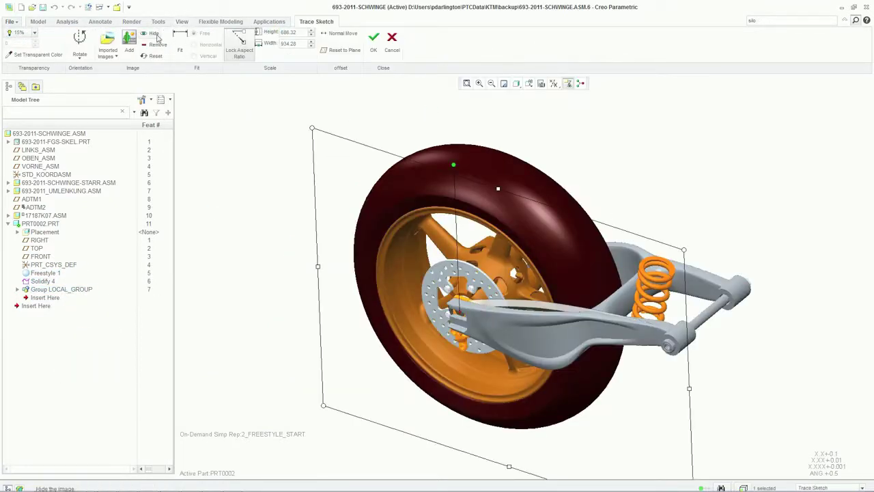
right_click(52, 224)
left_click(69, 251)
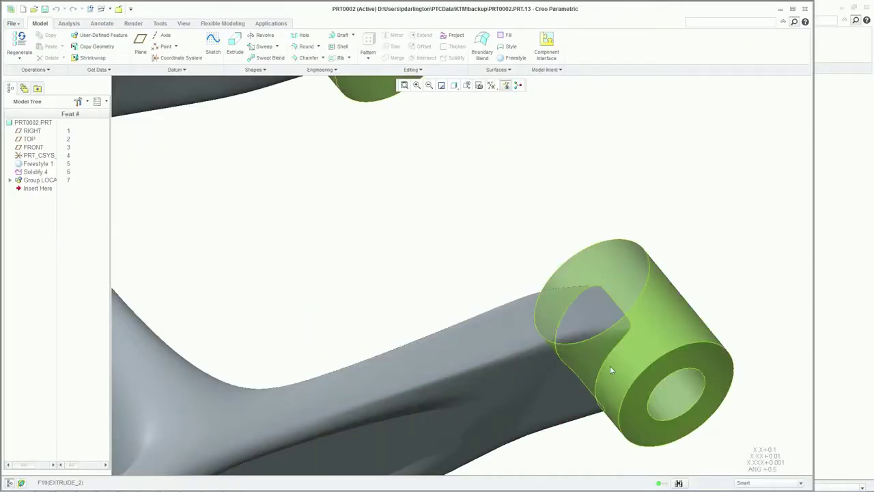
Round the junction between the arm and pivot boss with a radius of 8, and chamfer the pivot boss edges.
left_click(607, 368)
left_click(614, 374)
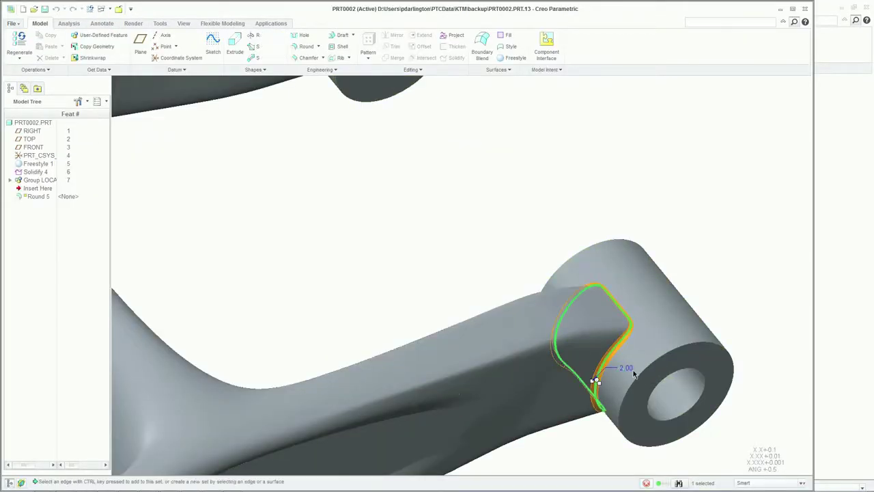
type("8")
key("Return")
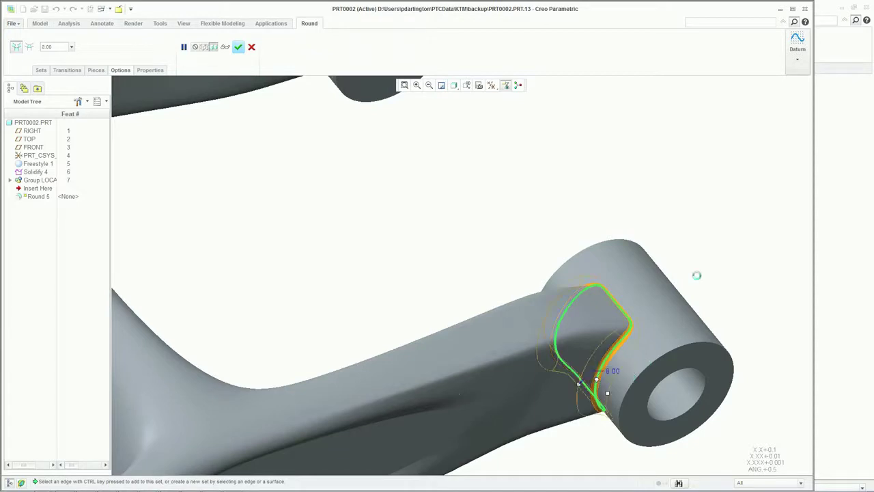
middle_click(685, 410)
key("ctrl+d")
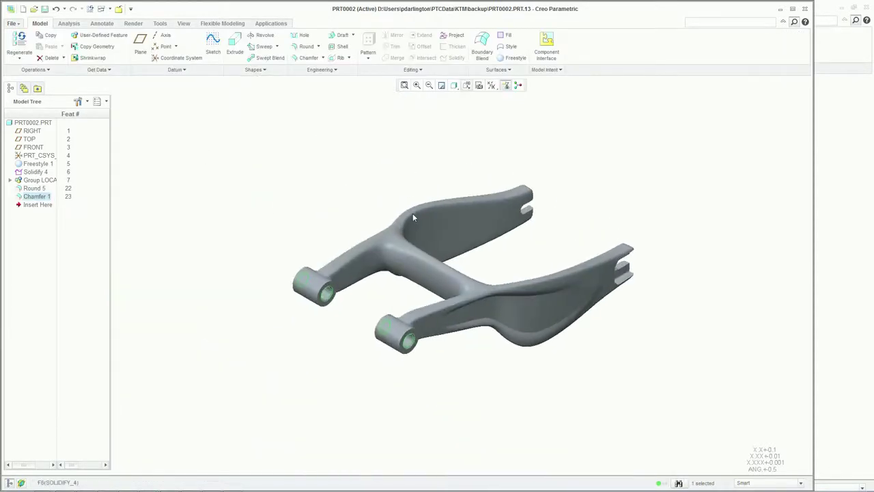